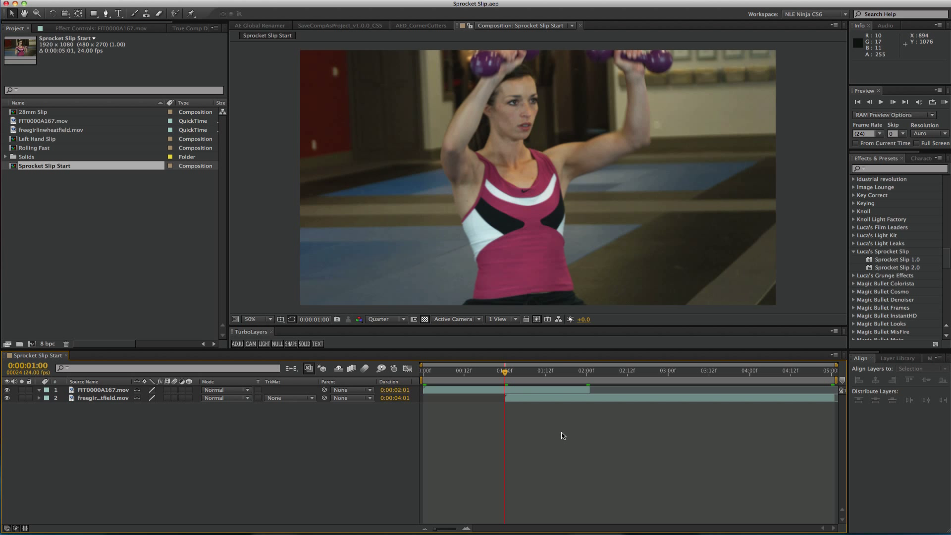
- End the adjustment layer at 2:00 and apply Sprocket Slip 2.0 with the Default 16mm - Optical Sound preset
key(super+alt+y)
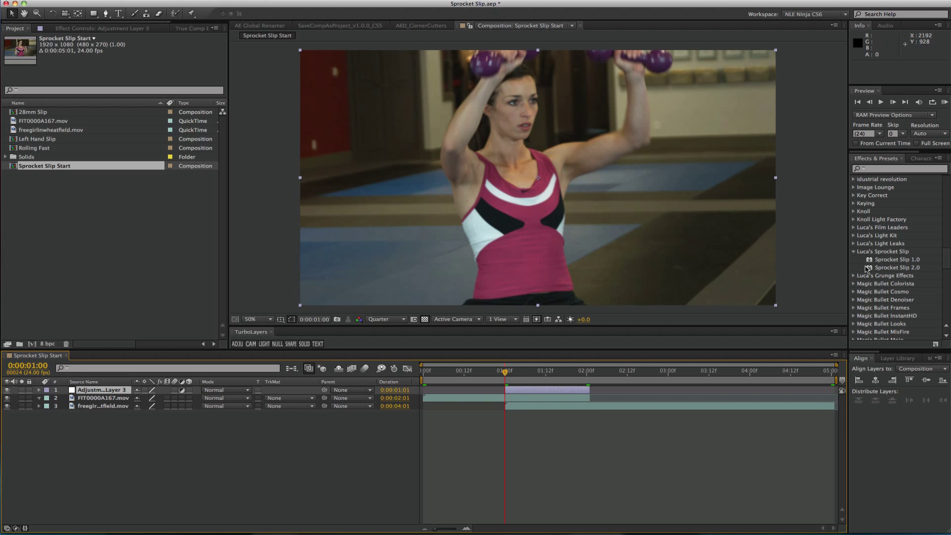
double_click(897, 267)
click(202, 122)
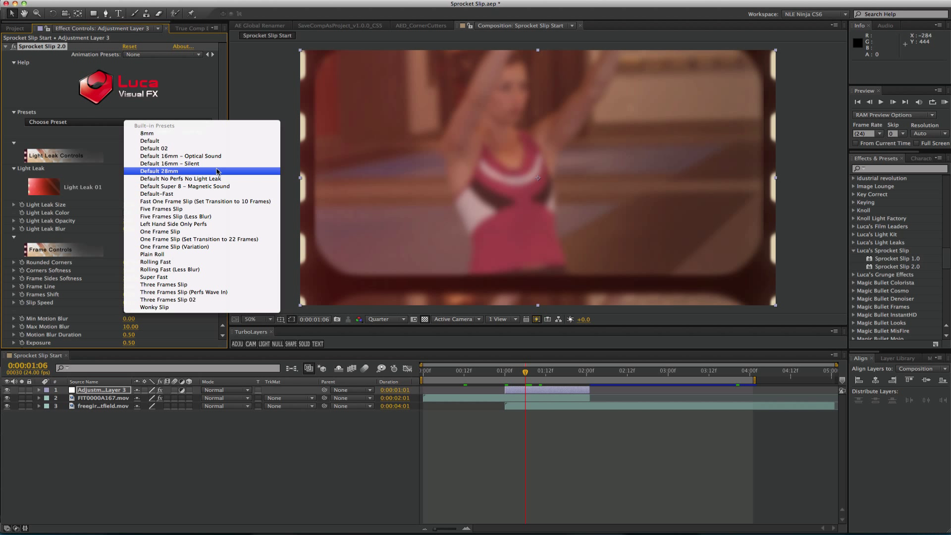
click(217, 159)
click(203, 188)
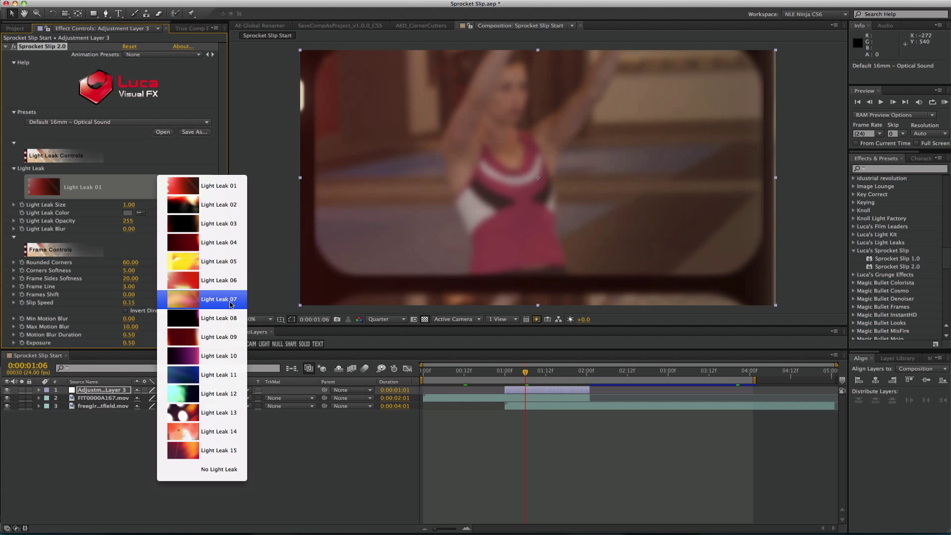
click(218, 413)
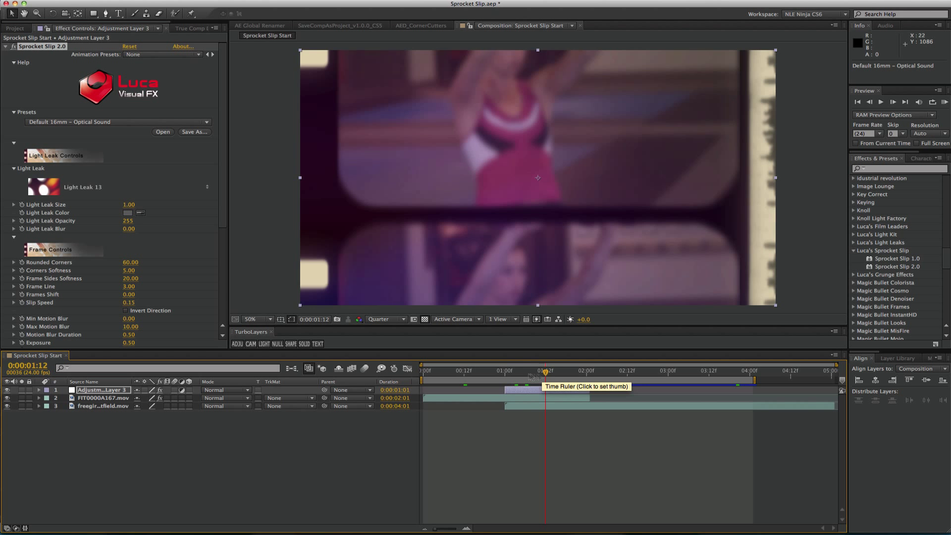
click(164, 187)
click(200, 197)
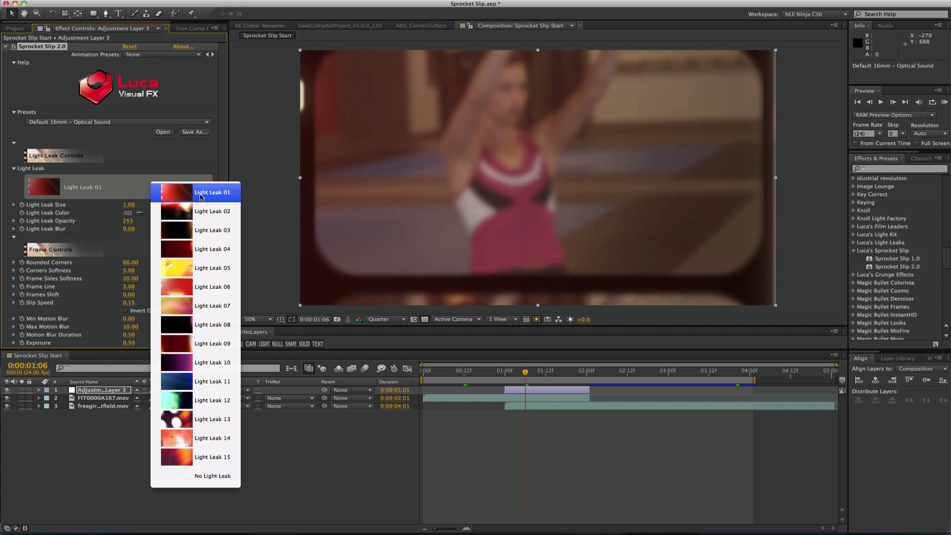
click(201, 197)
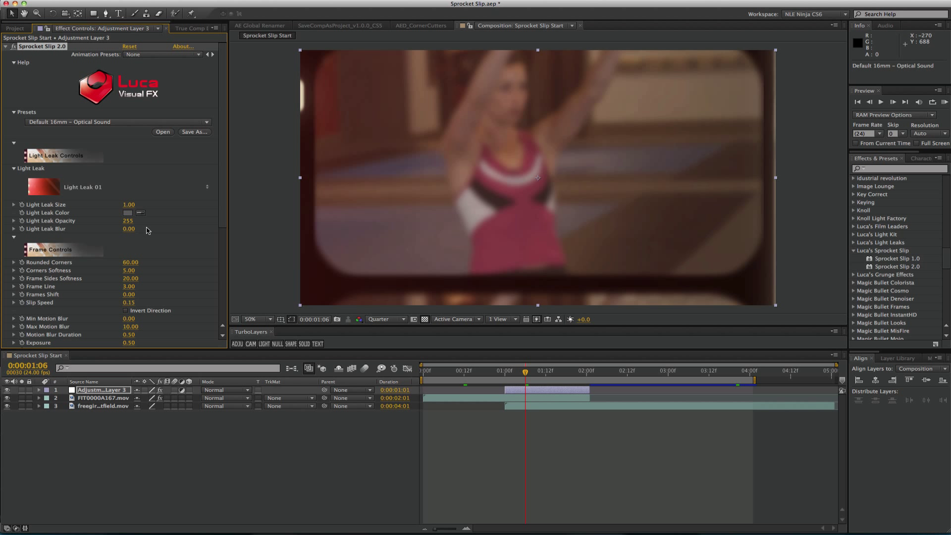
- Set Rounded Corners 50, Corners Softness 3, Frame Sides Softness 15, Frame Line 1 and Frames Shift 113
scroll(186, 205, down, 3)
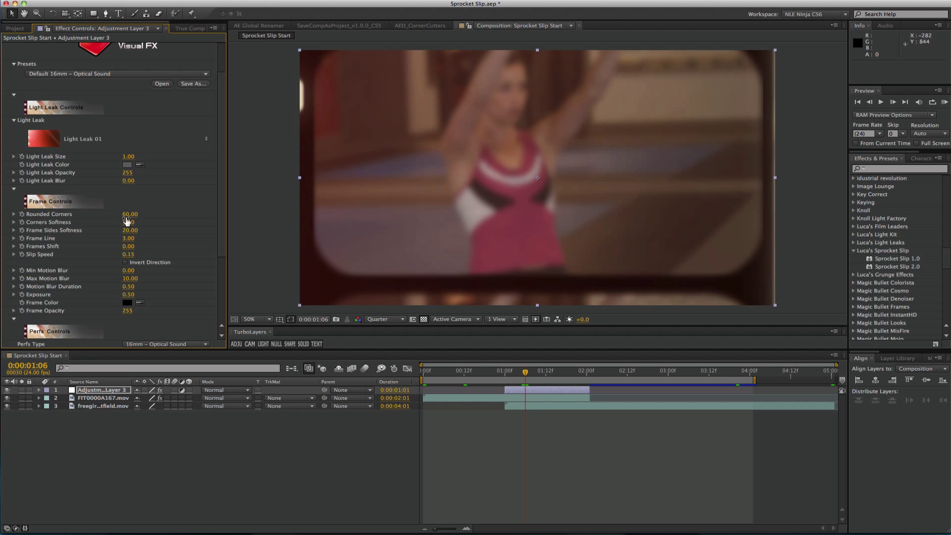
drag(130, 214, 127, 224)
text(3)
key(Tab)
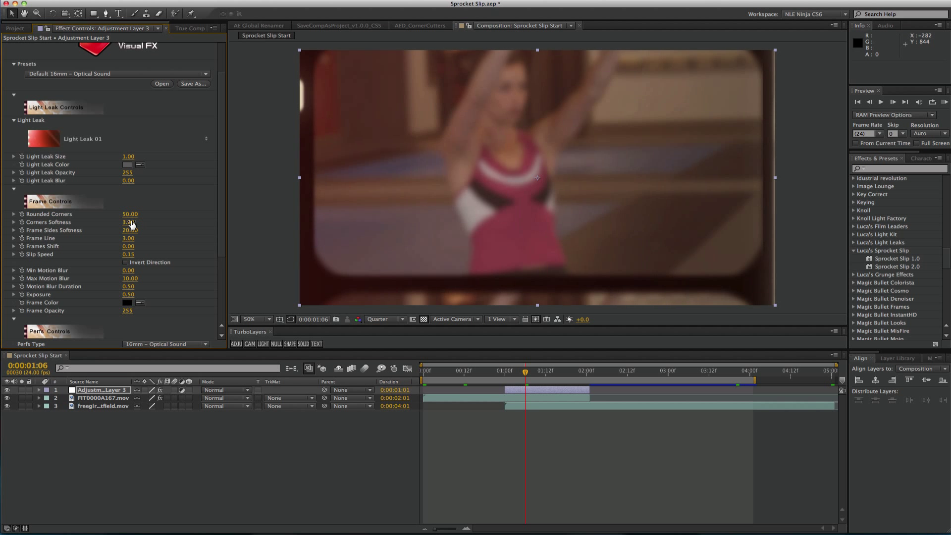
text(15)
key(Tab)
text(1)
key(Return)
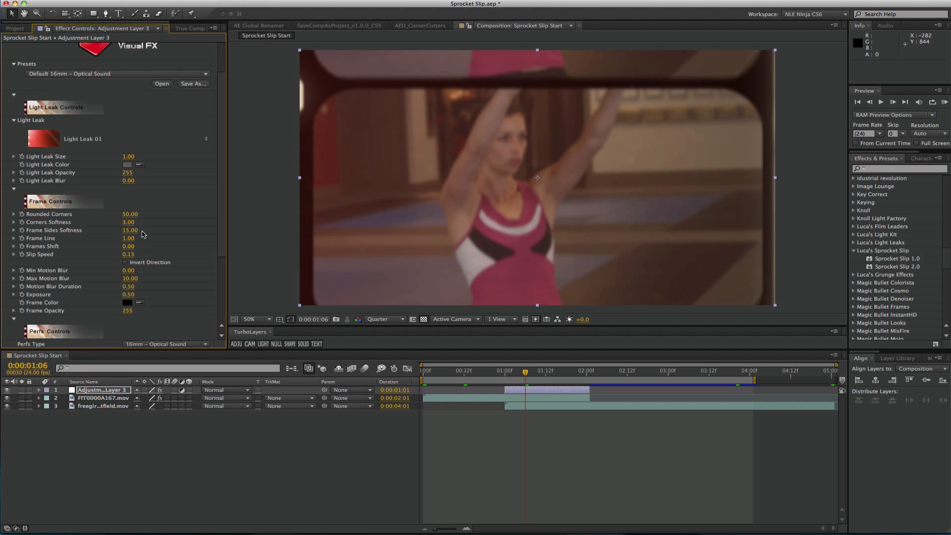
drag(139, 250, 133, 250)
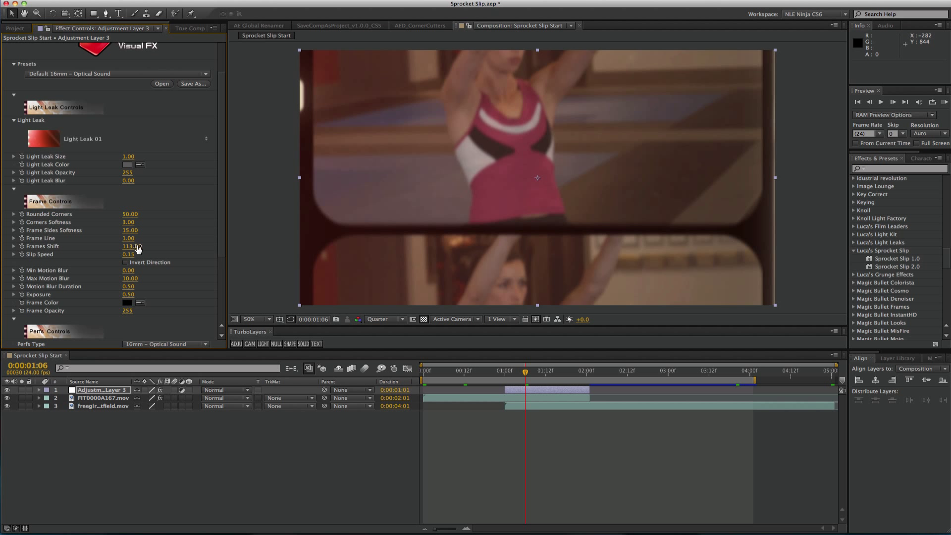
- Try each Perfs Type (Super 8, 16mm Silent, 28mm, 35mm) and settle on 16mm - Optical Sound
scroll(138, 249, down, 5)
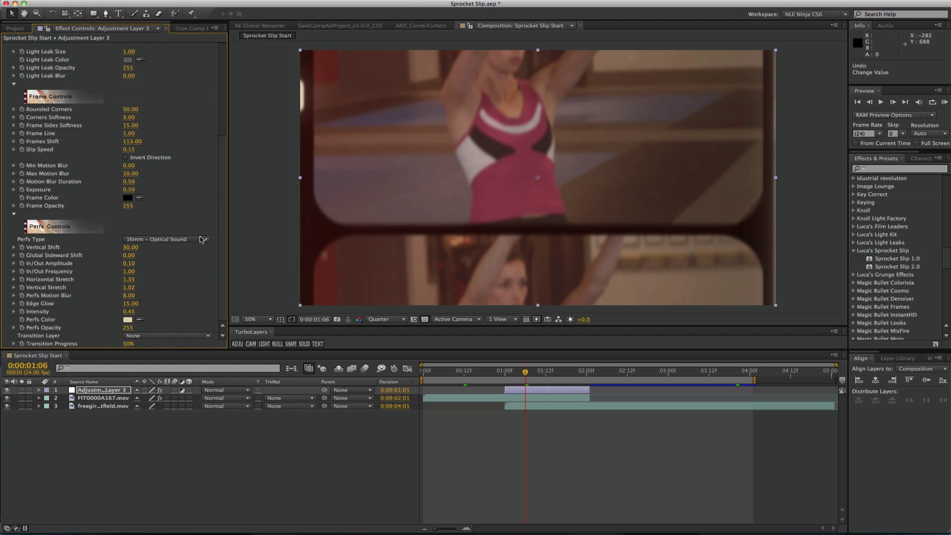
click(200, 239)
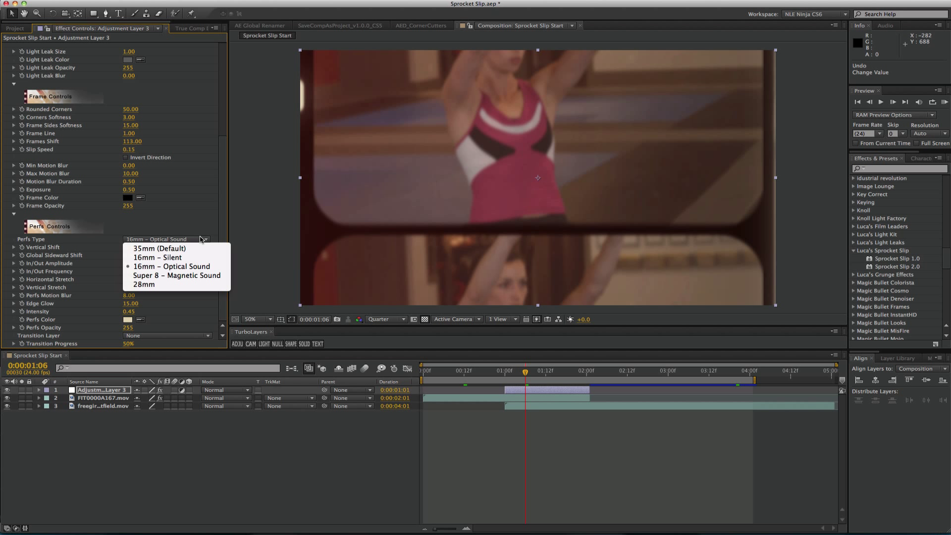
click(202, 275)
click(192, 239)
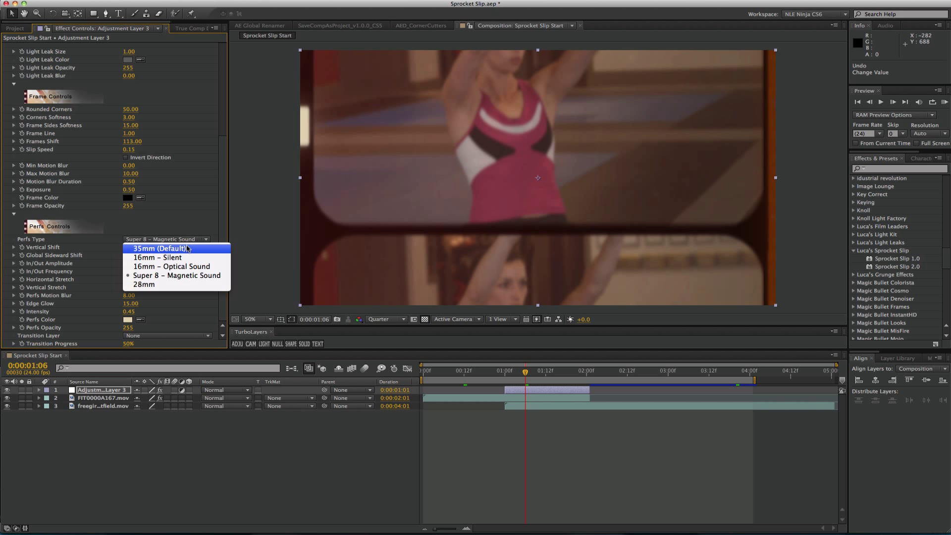
click(187, 258)
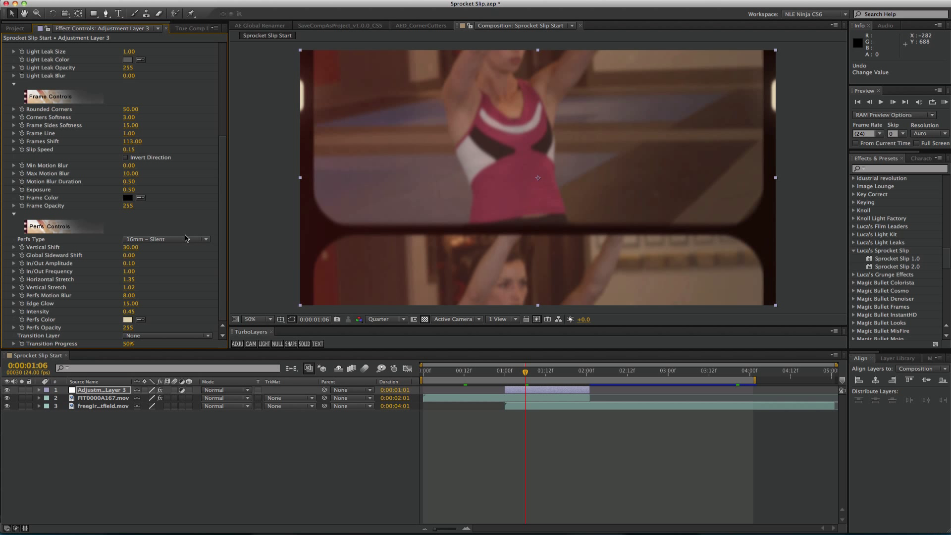
click(187, 238)
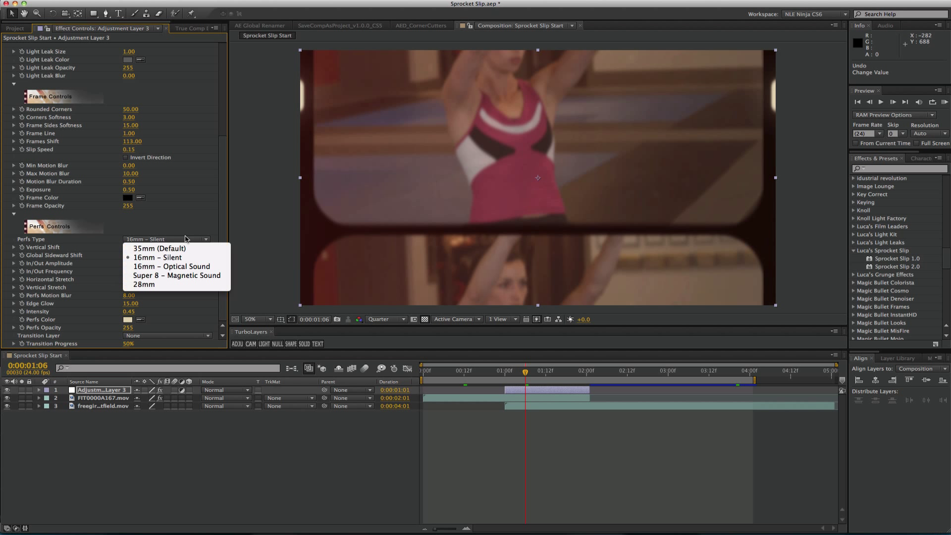
click(176, 285)
click(171, 240)
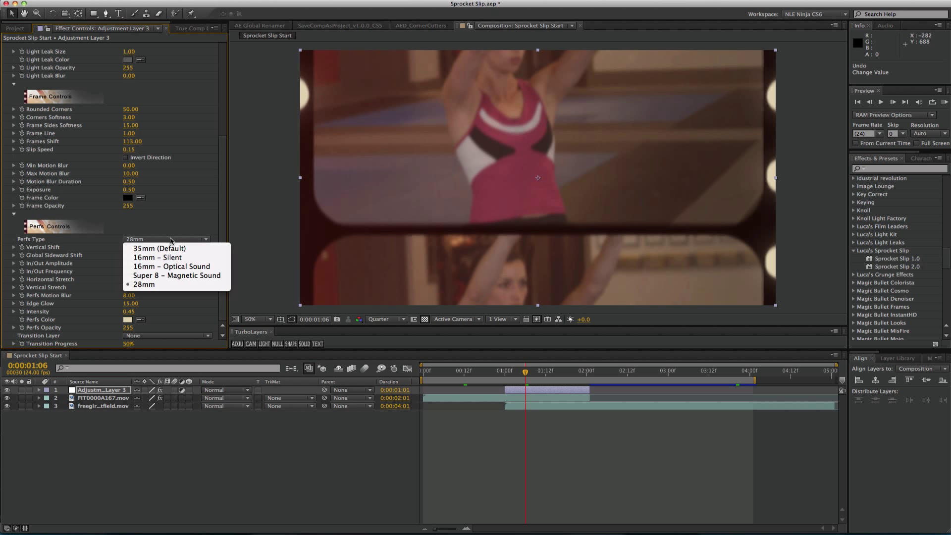
click(172, 248)
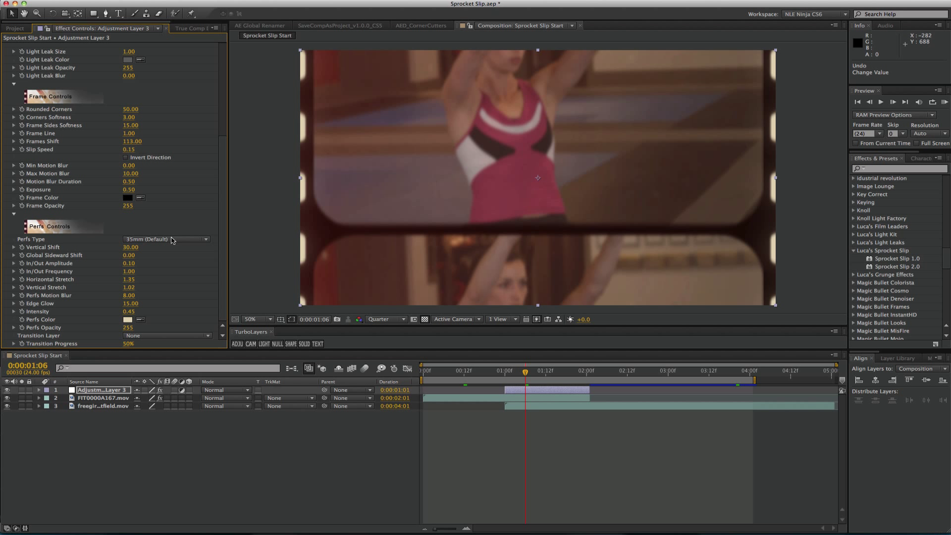
click(172, 239)
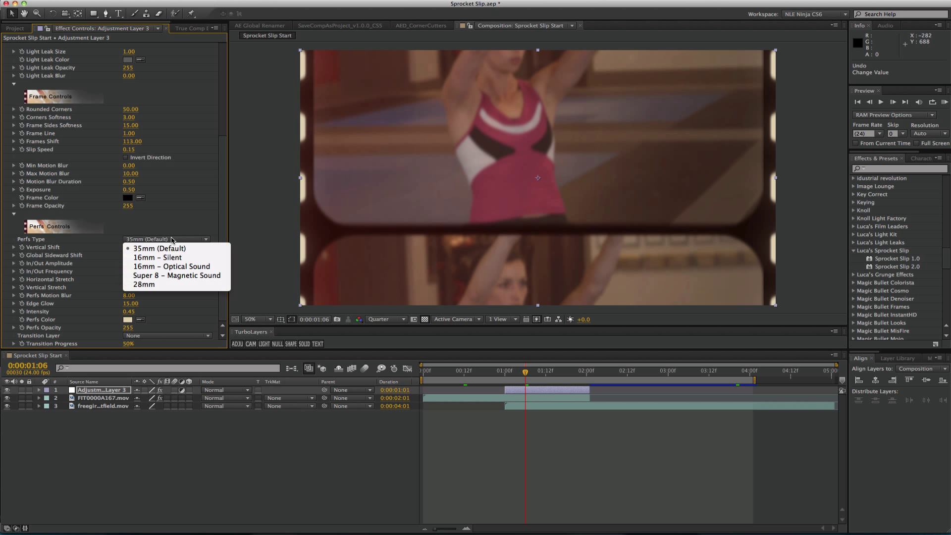
click(193, 267)
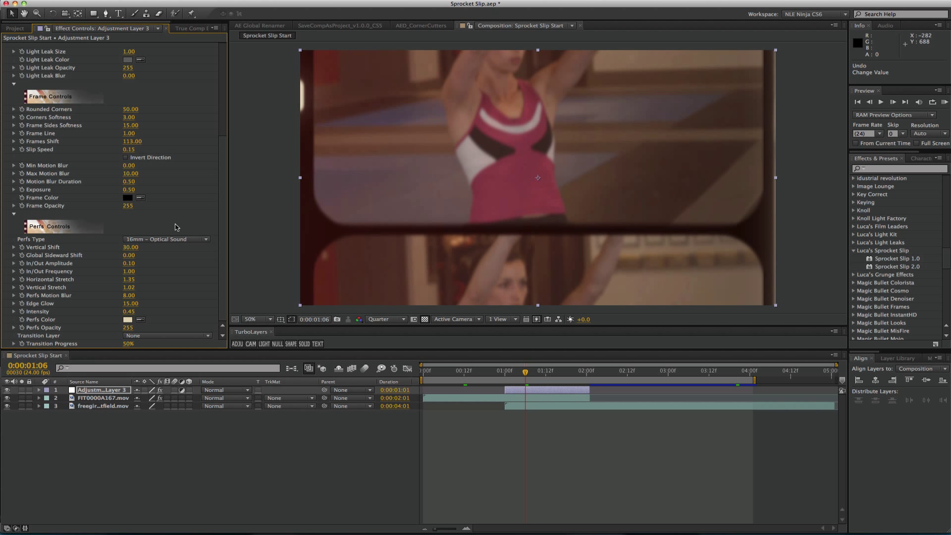
- Set Vertical Shift to -115 and In/Out Amplitude and Frequency to 0.02
click(131, 247)
text(-115)
key(Tab)
text(0.02)
key(Tab)
text(0.02)
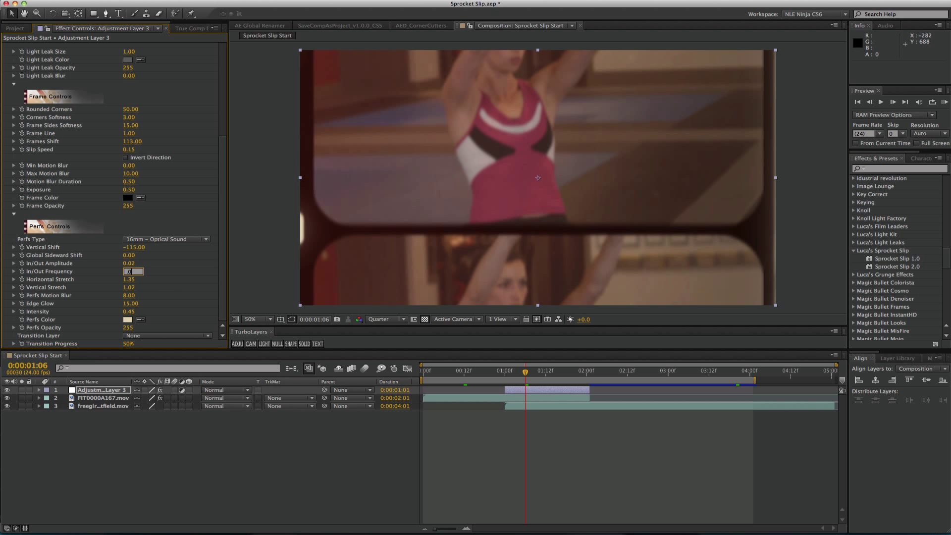
key(Return)
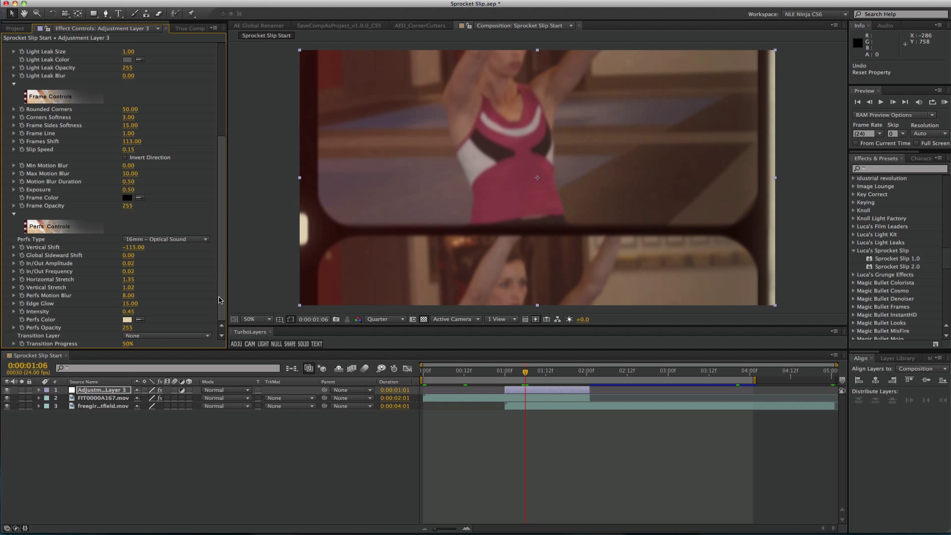
- Use freegirlinwheatfield.mov as transition layer; keyframe Transition Progress 0% at 1:00 to 100% at 2:00
click(189, 335)
click(206, 378)
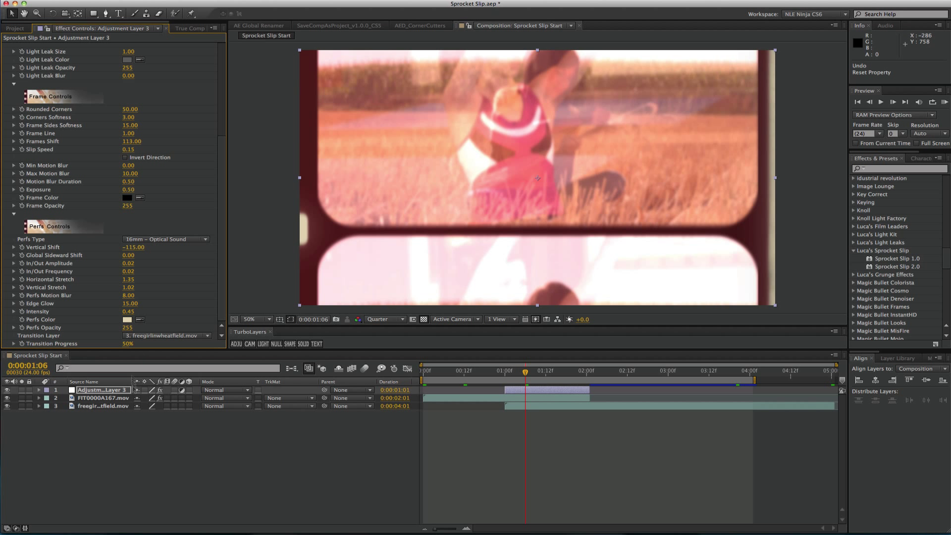
click(127, 391)
key(i)
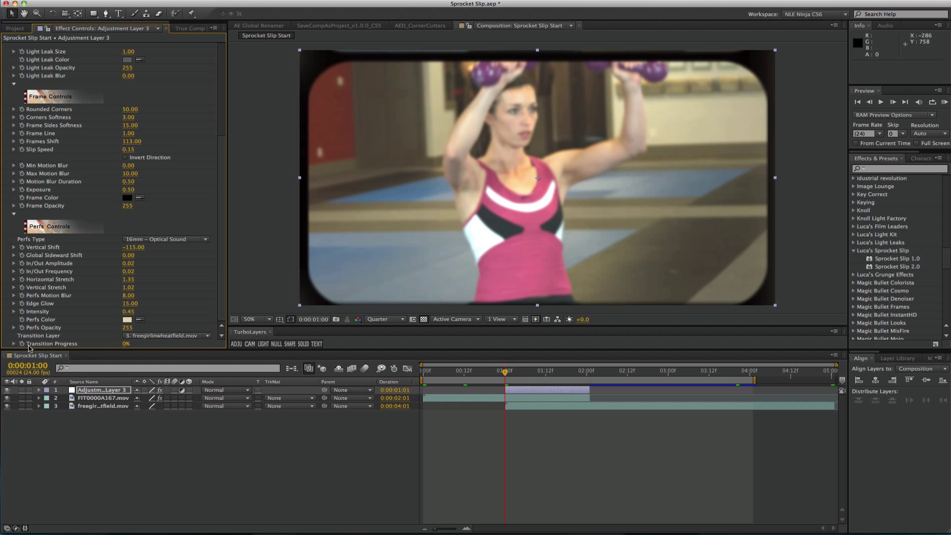
key(u)
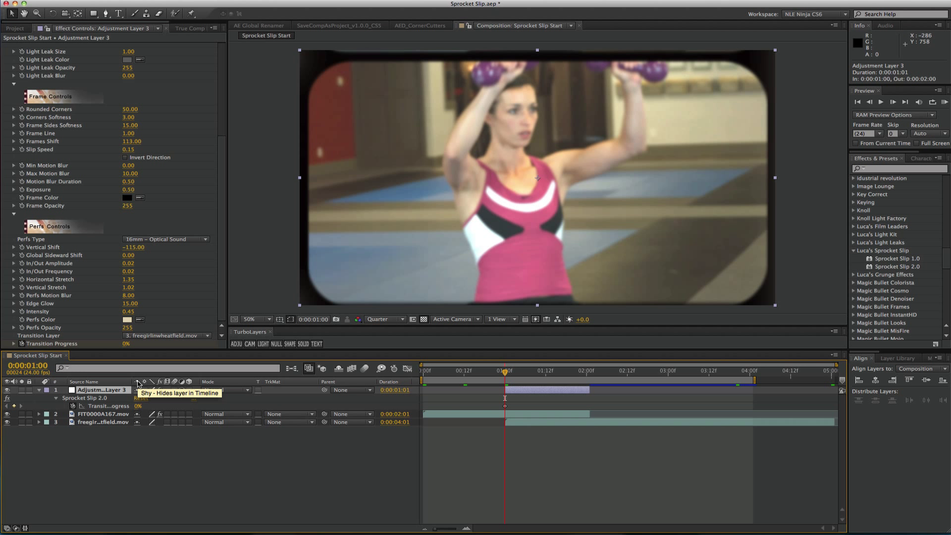
key(o)
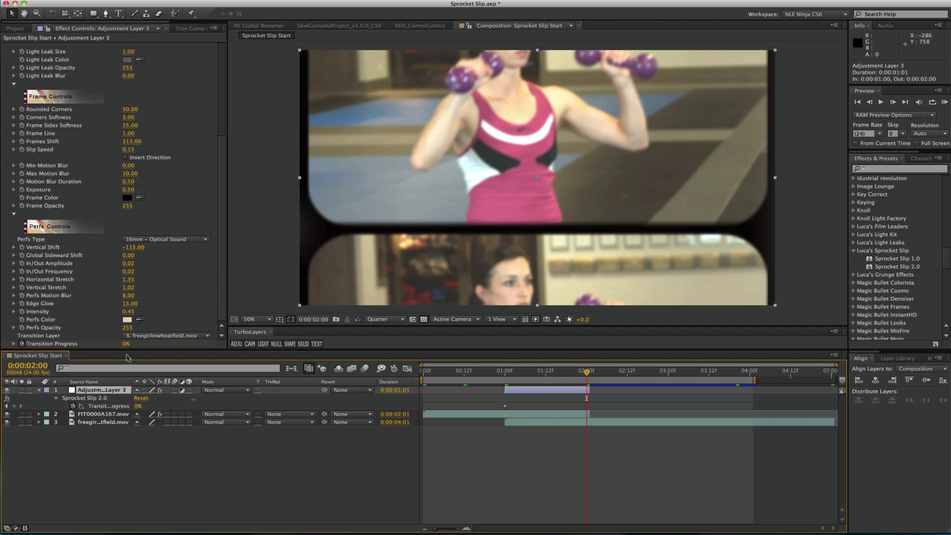
click(128, 344)
text(100)
key(Return)
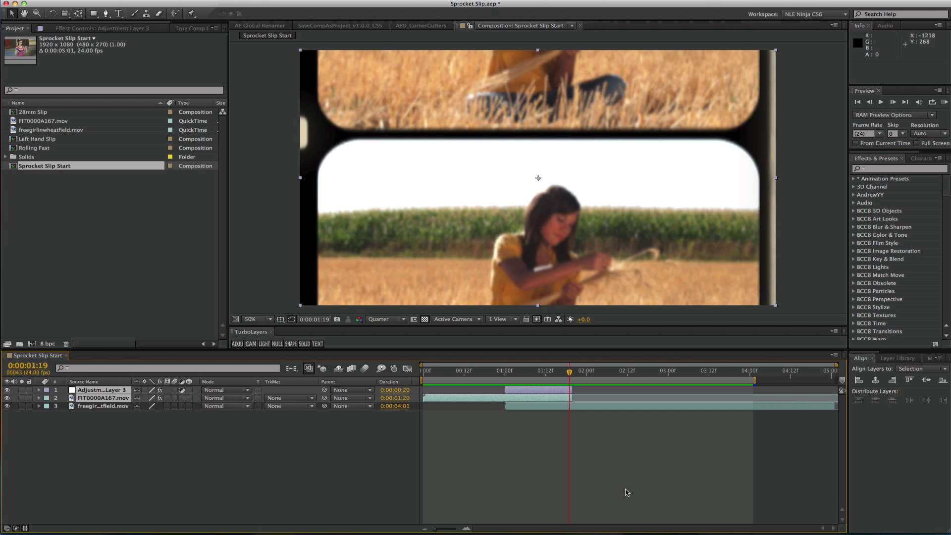
- RAM-preview the film-slip transition with the numeric keypad 0
key(KP_0)
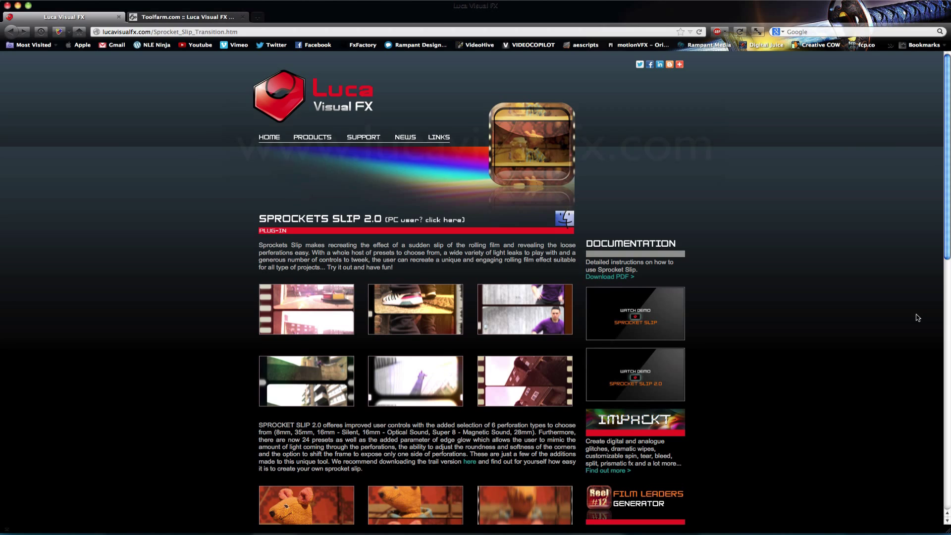
- Scroll the Sprocket Slip 2.0 page down to its $34.00 price, trial and compatibility details
scroll(917, 315, down, 3)
scroll(917, 317, down, 7)
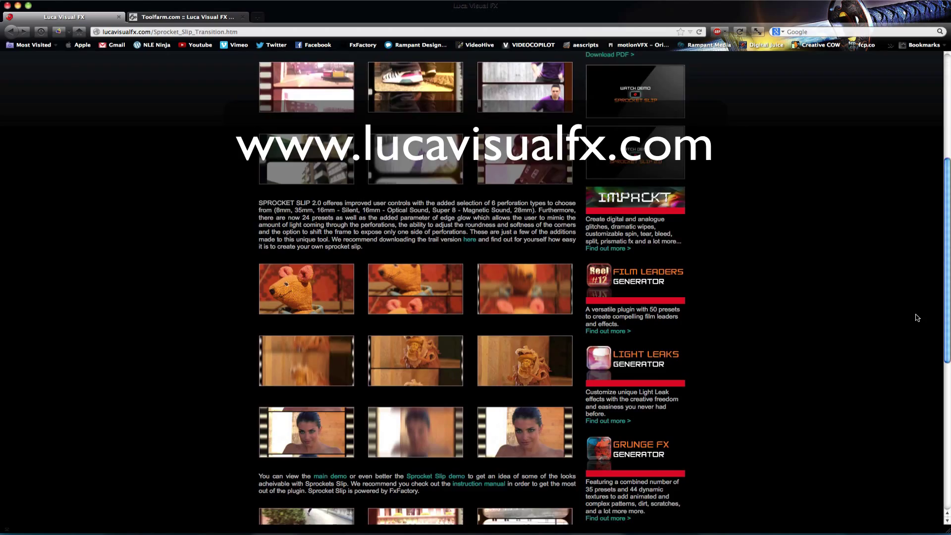
scroll(917, 318, down, 5)
scroll(917, 317, down, 5)
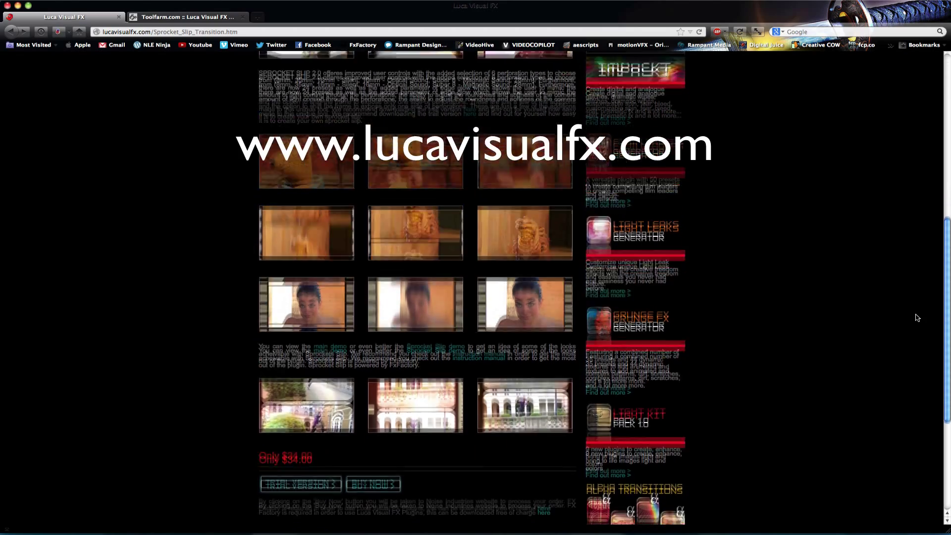
scroll(917, 318, down, 3)
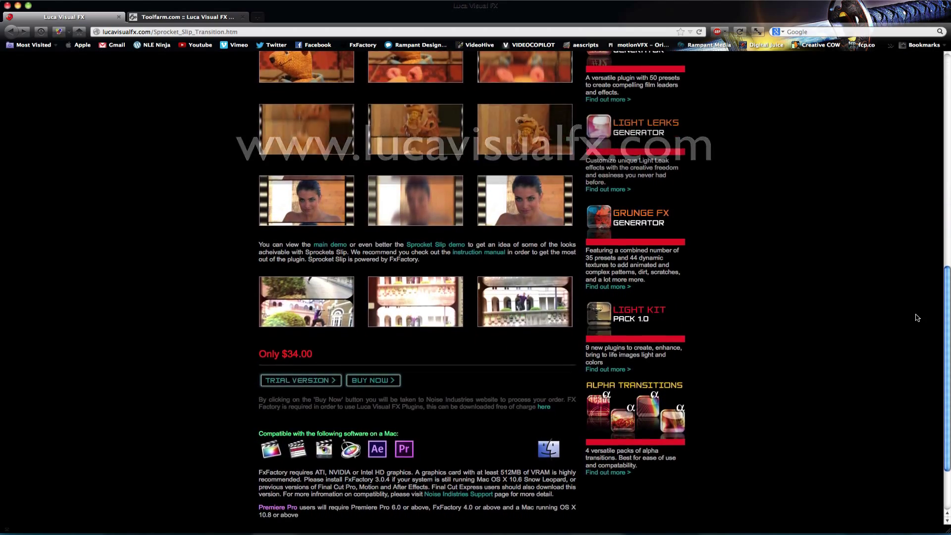